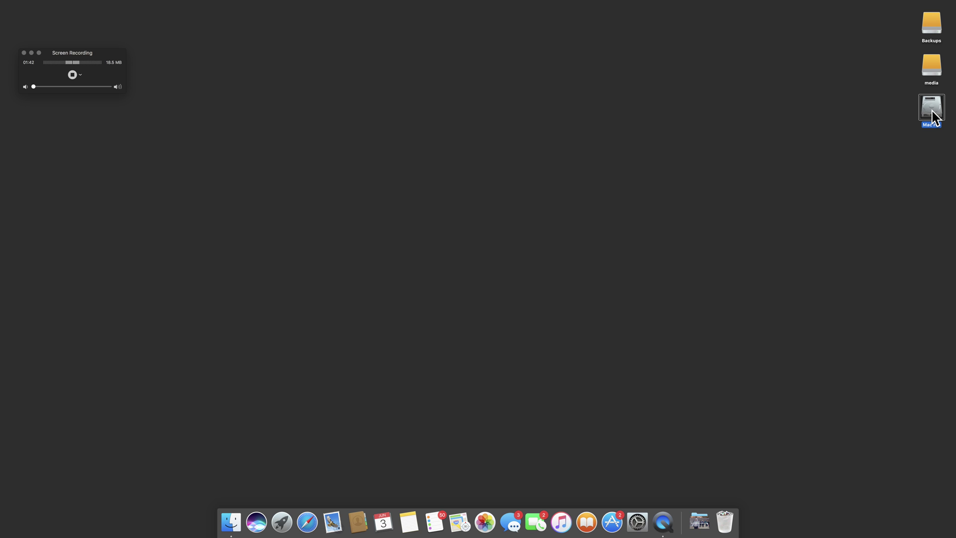
Open TextEdit through a search and create a new blank document, dismissing the file browser
key(super+space)
key(BackSpace)
text(text)
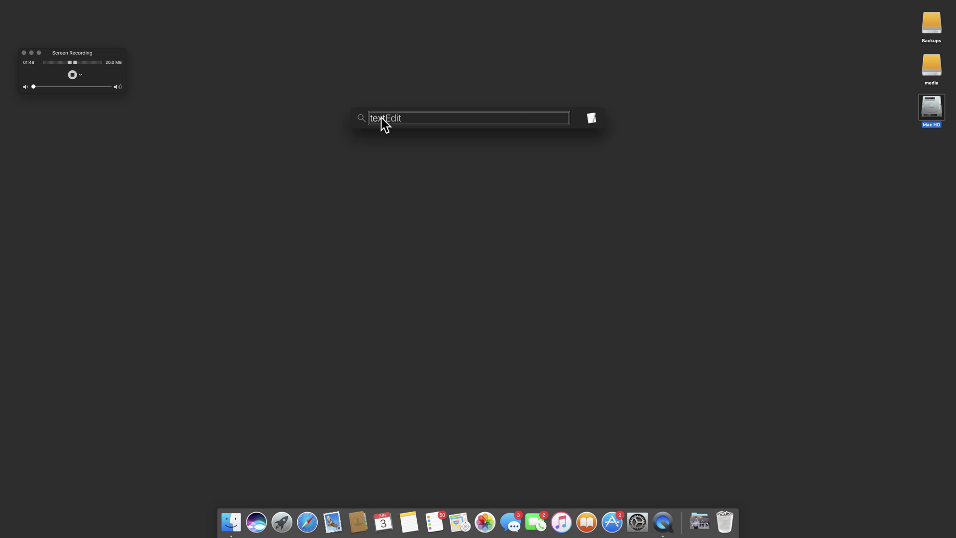
key(Return)
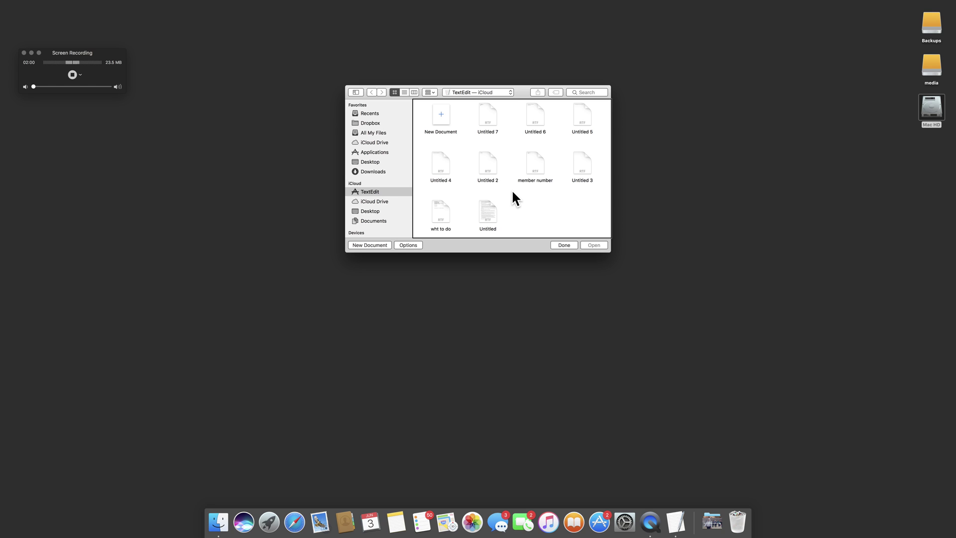
key(Escape)
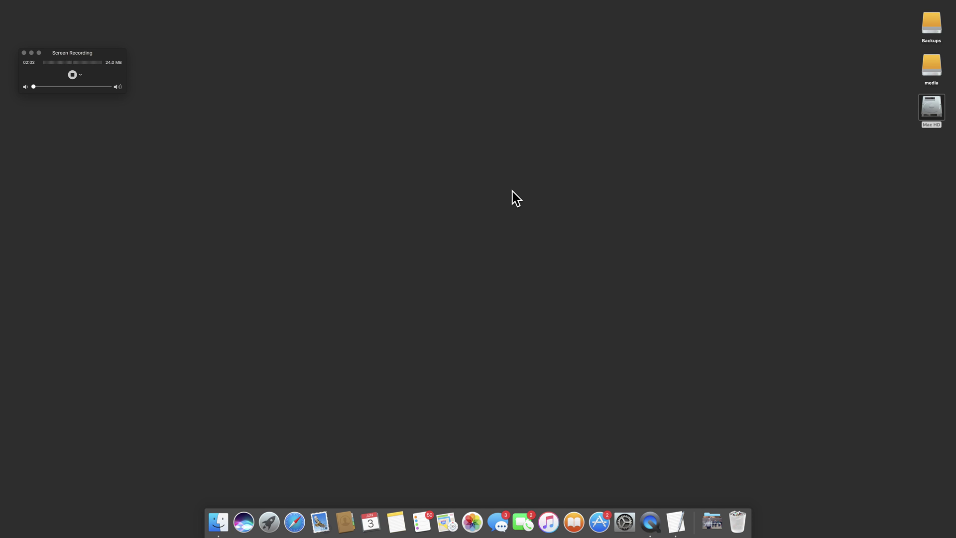
key(super+n)
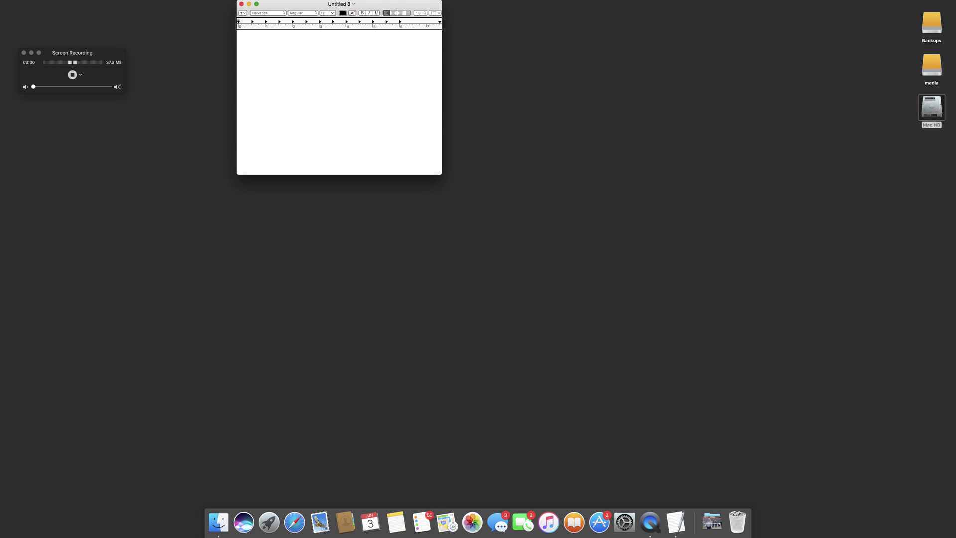
Step the focus through the controls on the blank document's ruler, and return to the text area
key(Tab)
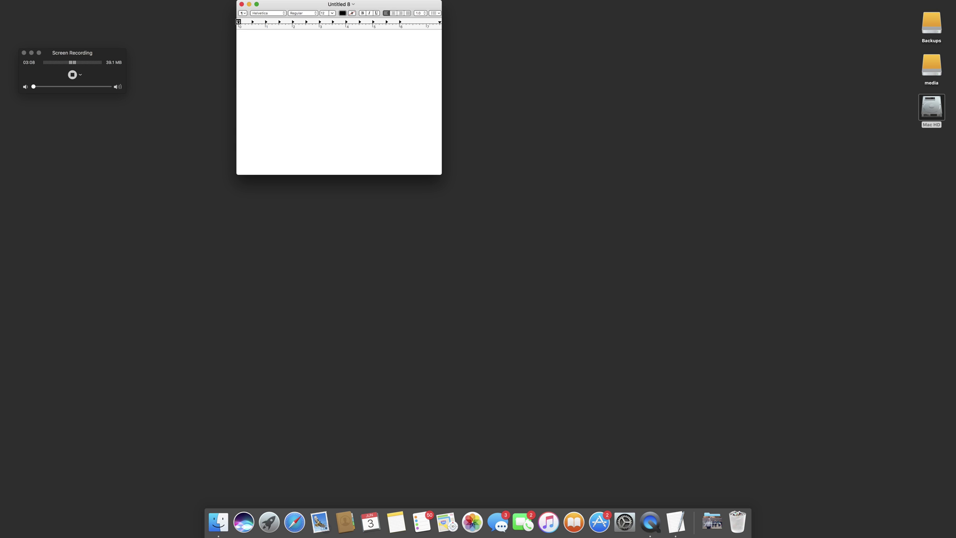
key(Tab)
key(Tab)
key(Tab)
key(Tab)
key(Tab)
key(Tab)
key(shift+Tab)
key(shift+Tab)
key(shift+Tab)
key(shift+Tab)
key(shift+Tab)
key(shift+Tab)
key(shift+Tab)
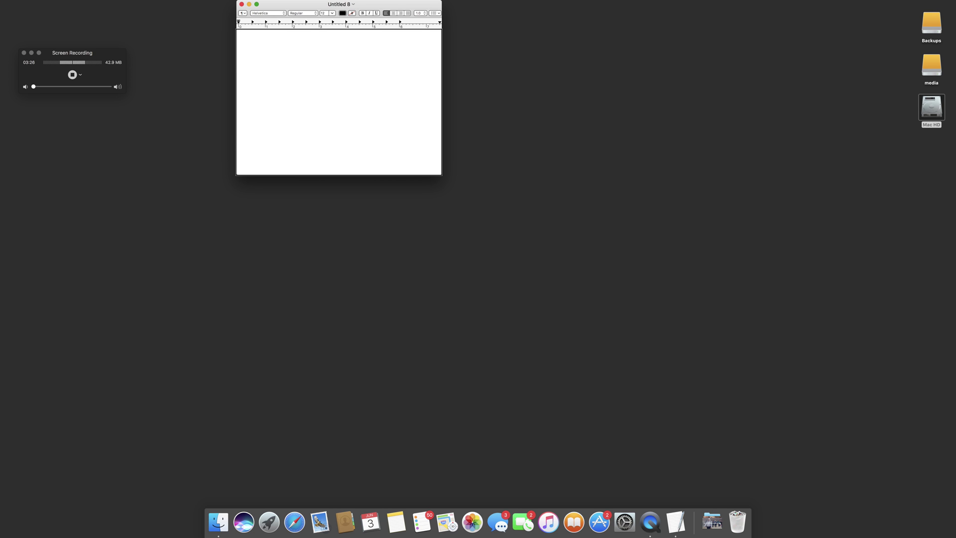
Write "This is an example of using text edit in the Mac." in the document, removing the stray letter after it
text(This is an e)
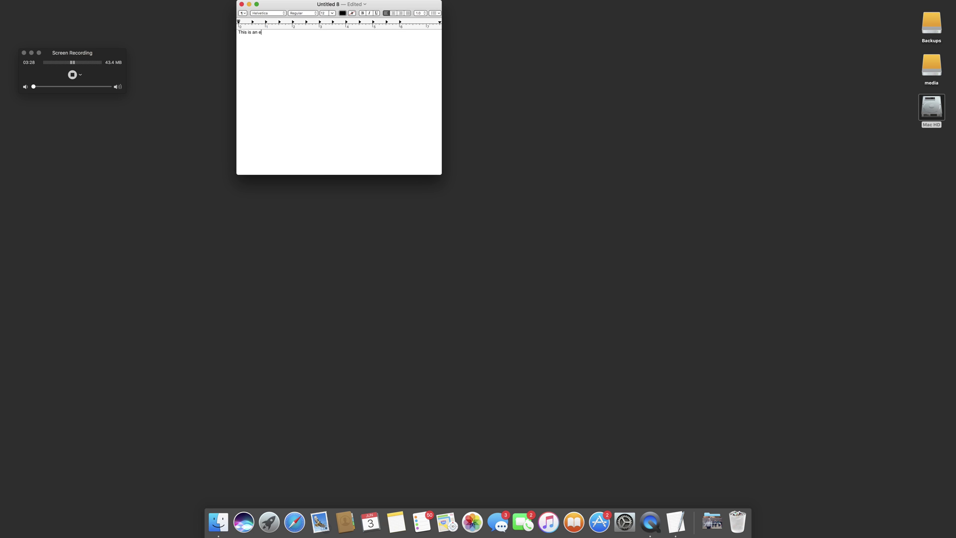
text(xample of using text edi)
text(t in the mac.)
text(j)
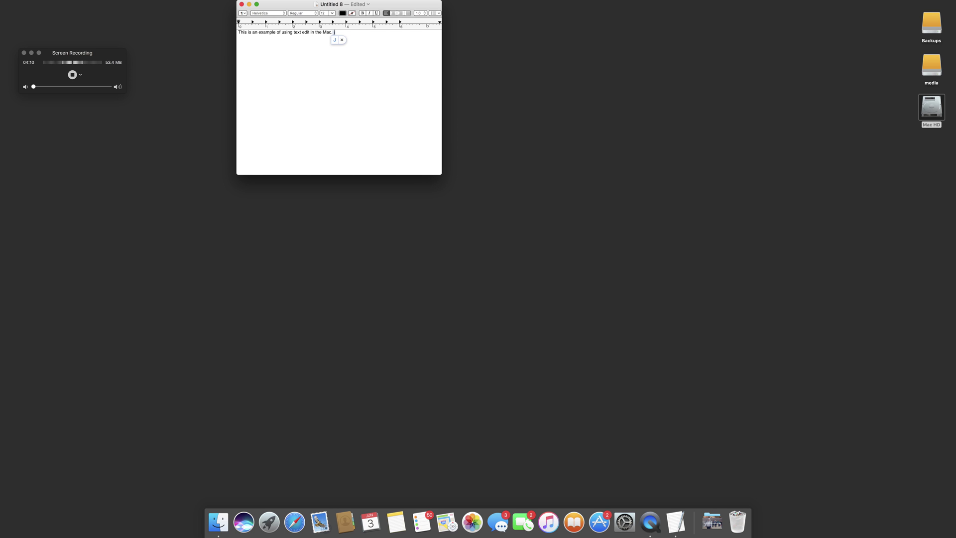
key(BackSpace)
Select the whole sentence and examine the Format commands from Font down to Allow Hyphenation without applying any
key(super+a)
key(ctrl+alt+m)
key(ctrl+alt+Right)
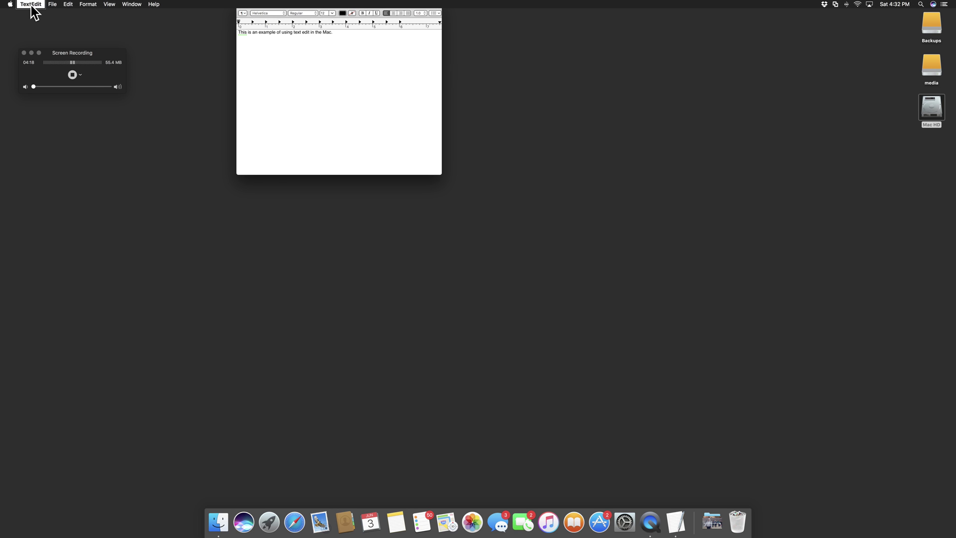
key(ctrl+alt+Right)
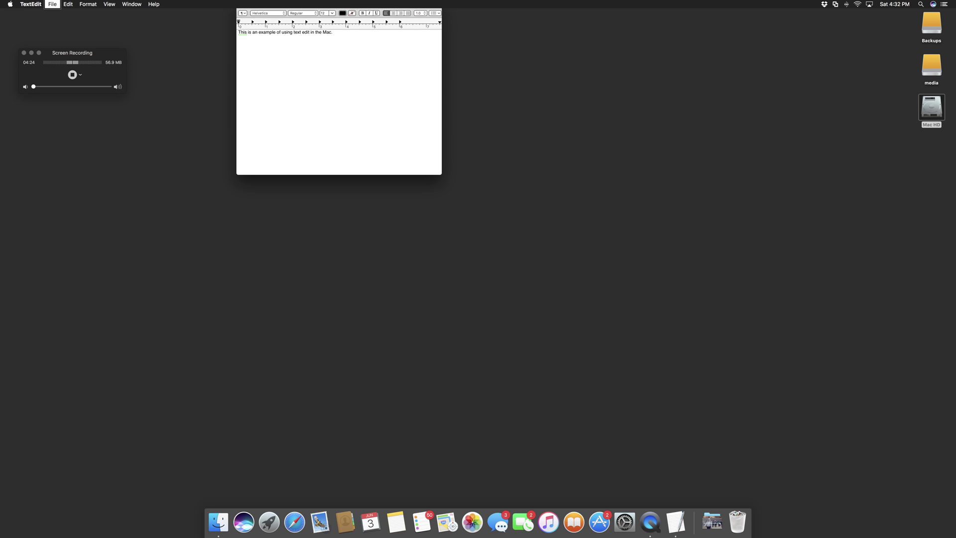
key(ctrl+alt+Right)
key(ctrl+alt+Right)
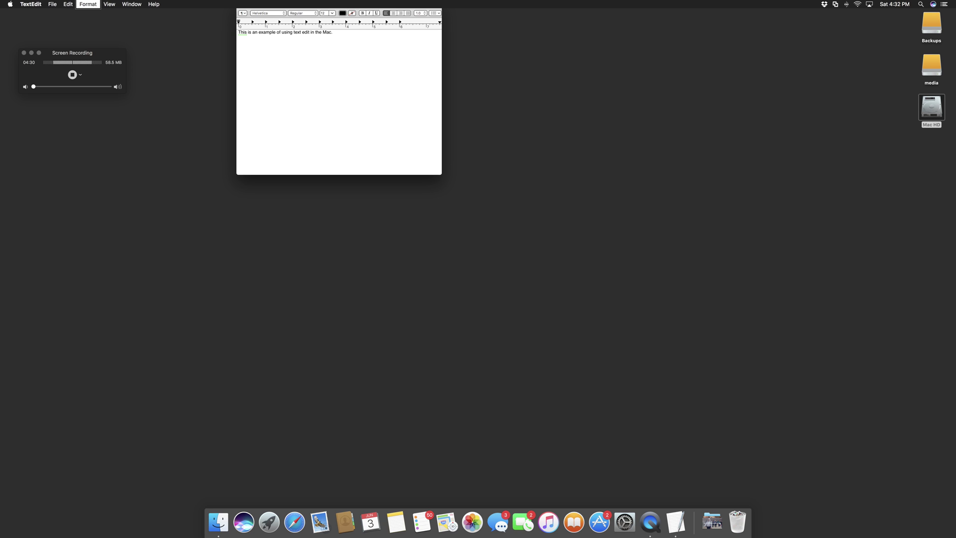
key(ctrl+alt+space)
key(Down)
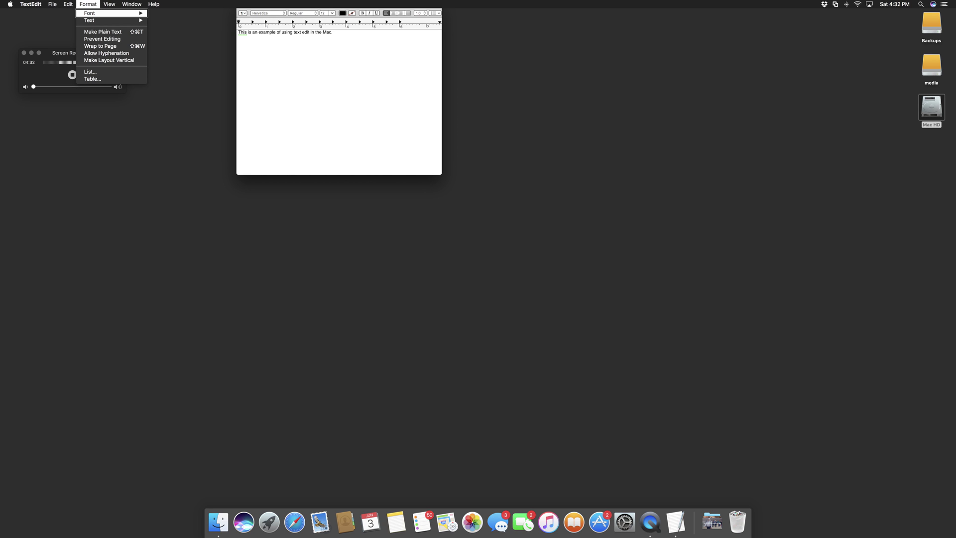
key(Down)
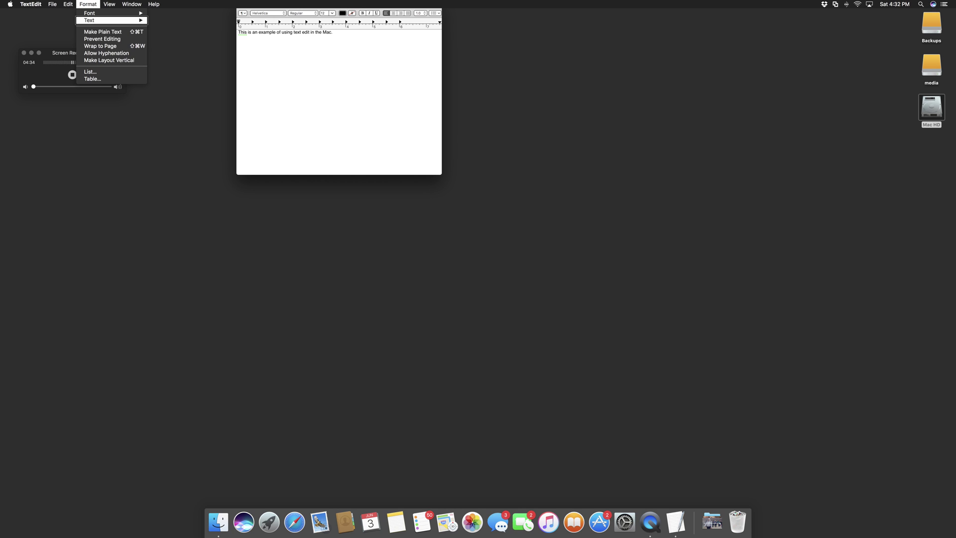
key(Down)
key(Down)
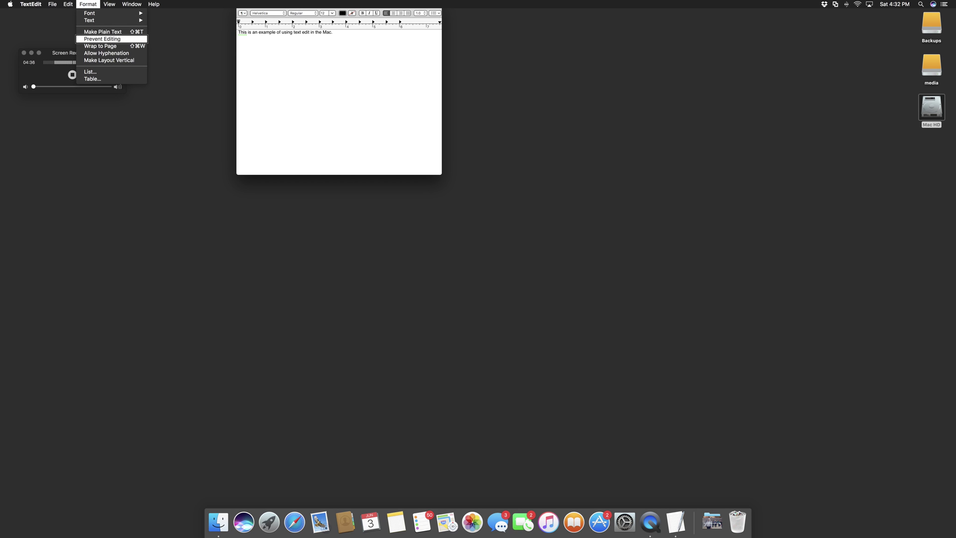
key(Down)
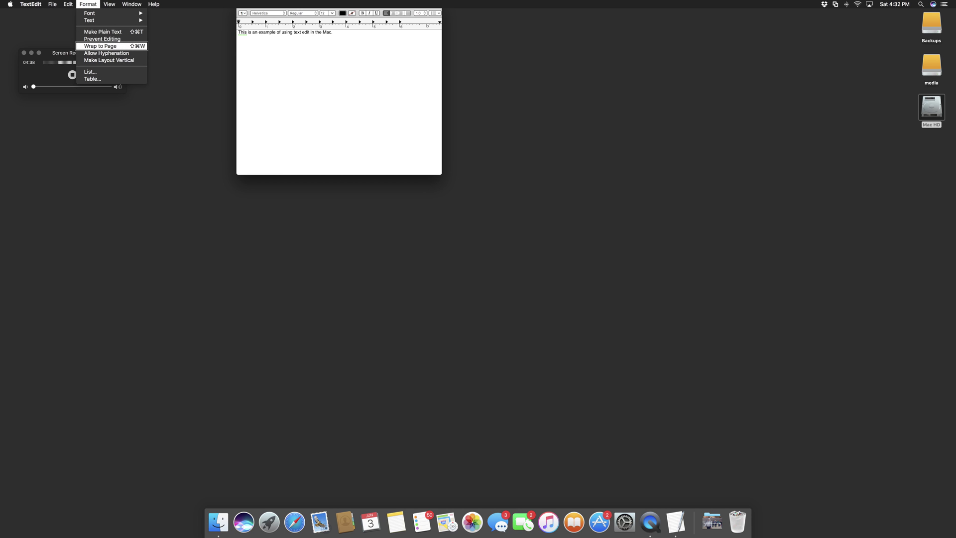
key(Down)
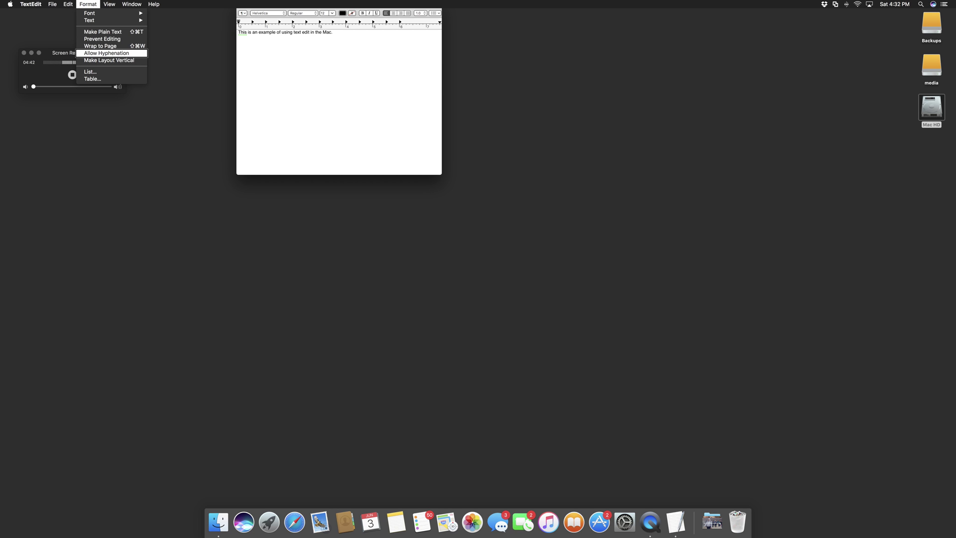
key(Escape)
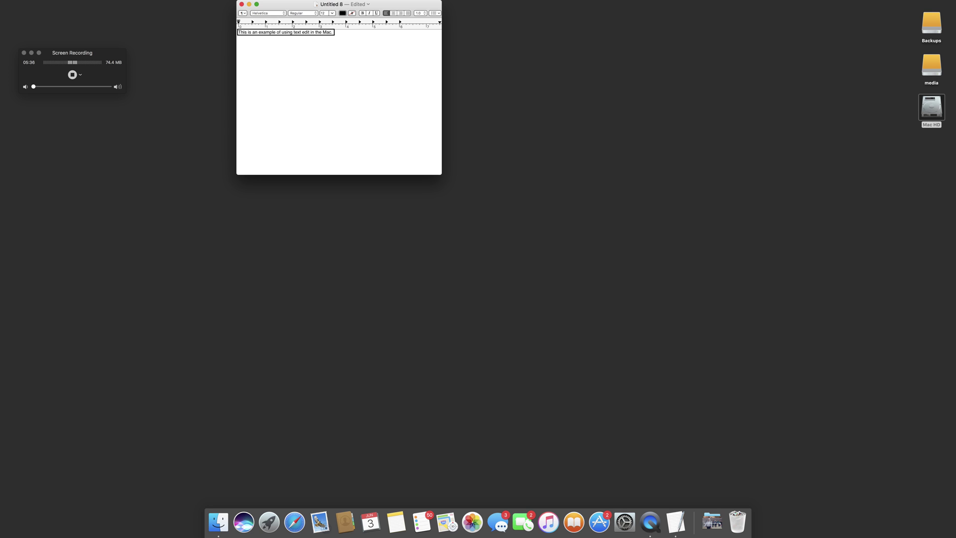
Close the untitled document and delete it instead of saving
key(super+w)
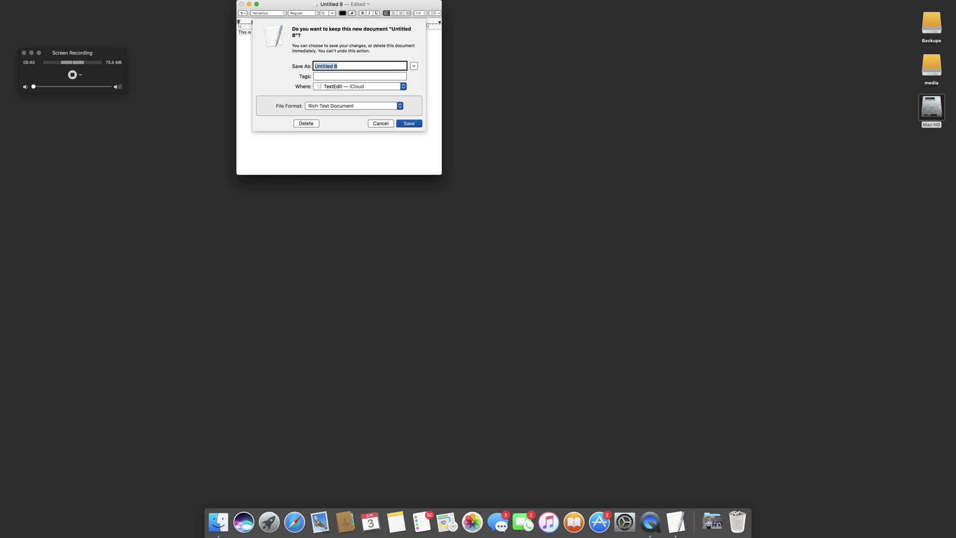
key(Tab)
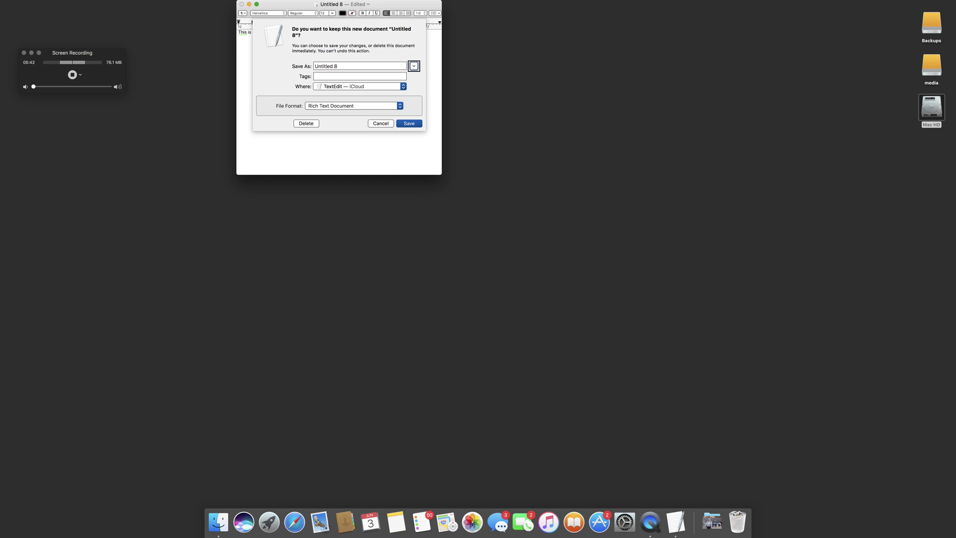
key(shift+Tab)
key(Tab)
key(Tab)
key(Tab)
key(Tab)
key(Tab)
key(space)
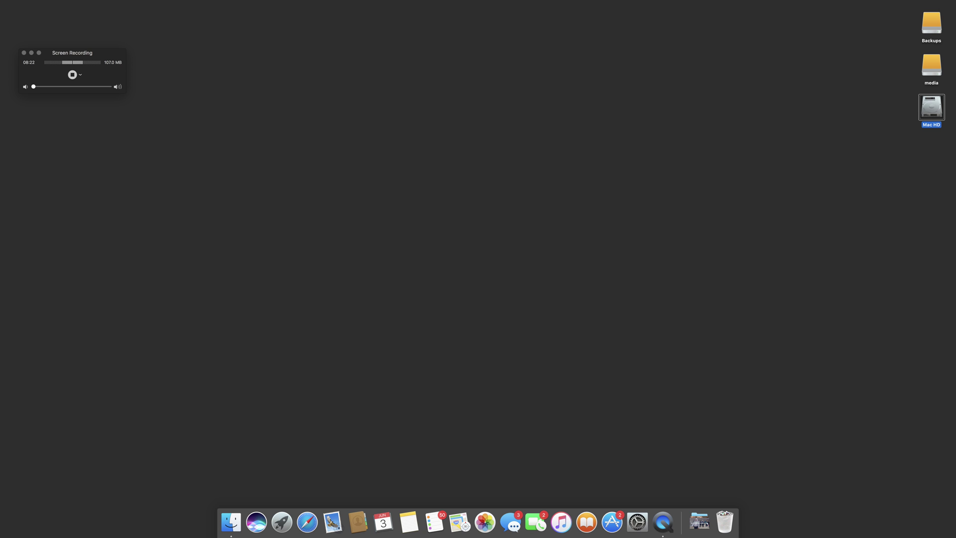
Clear the previous search text and open Safari through a search
key(super+space)
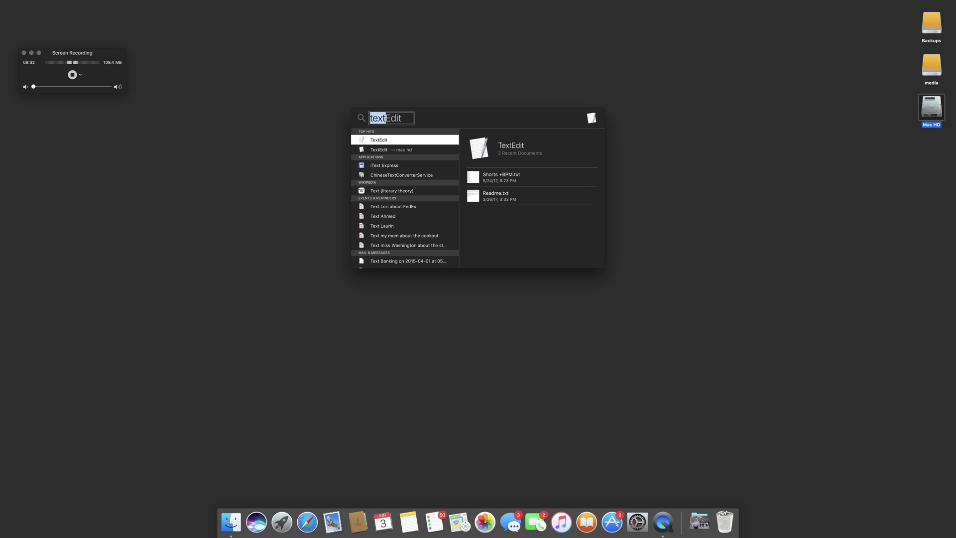
key(Escape)
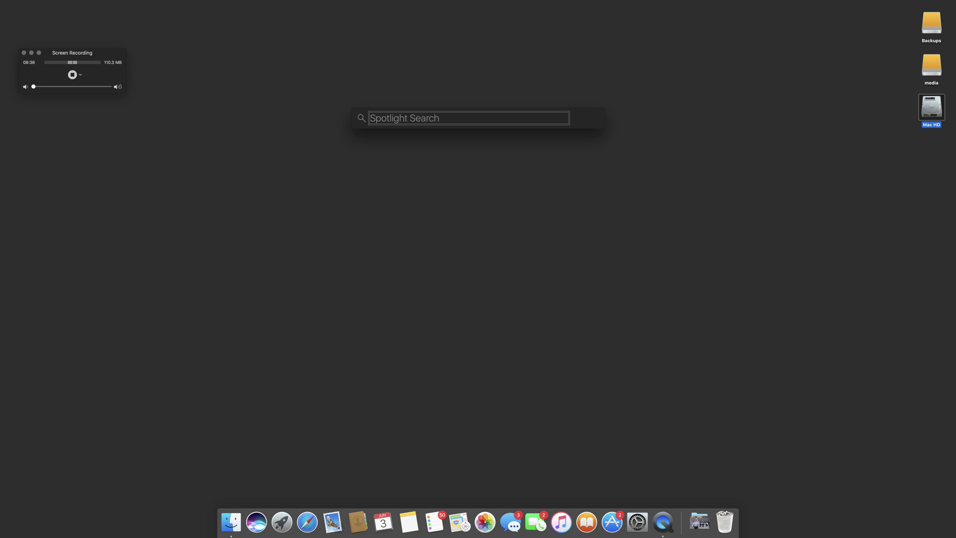
text(safari)
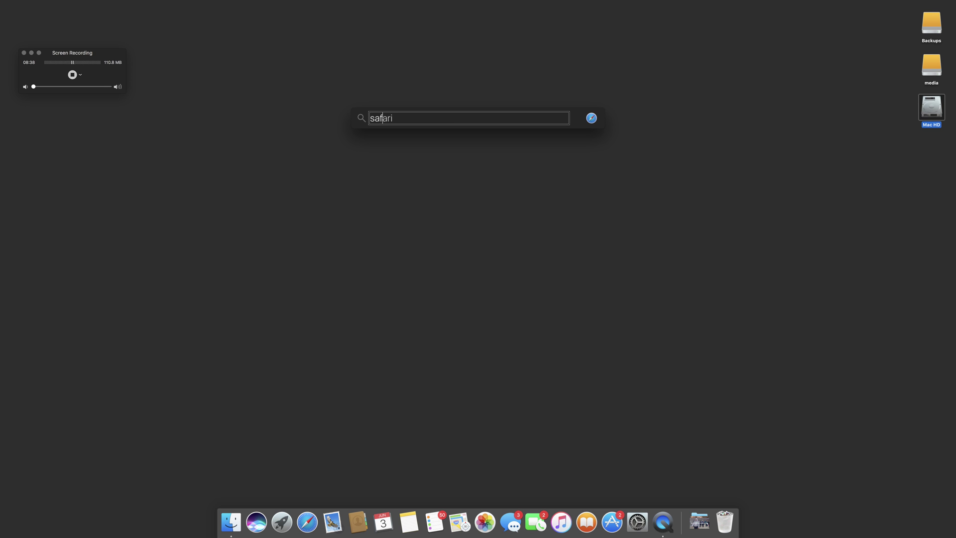
key(Return)
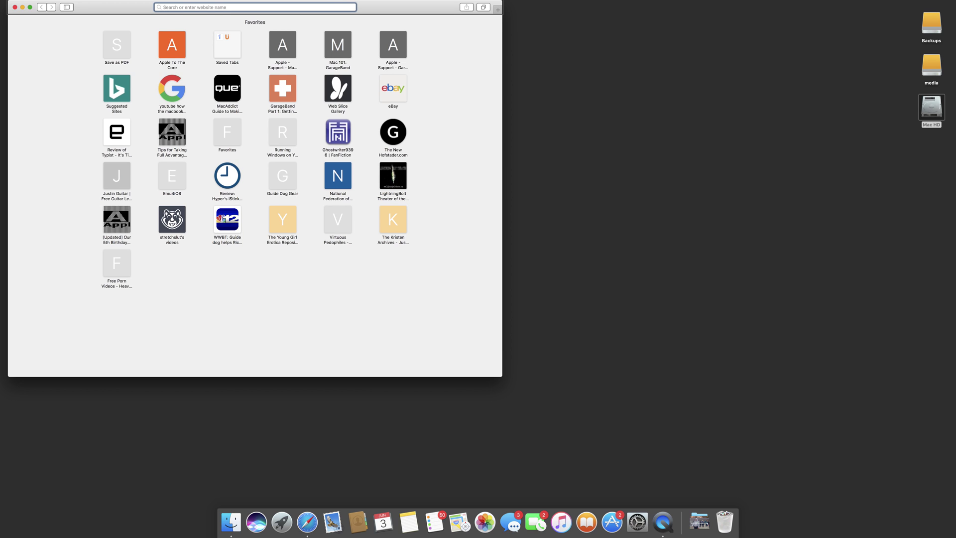
Switch the Safari window to full screen
click(142, 51)
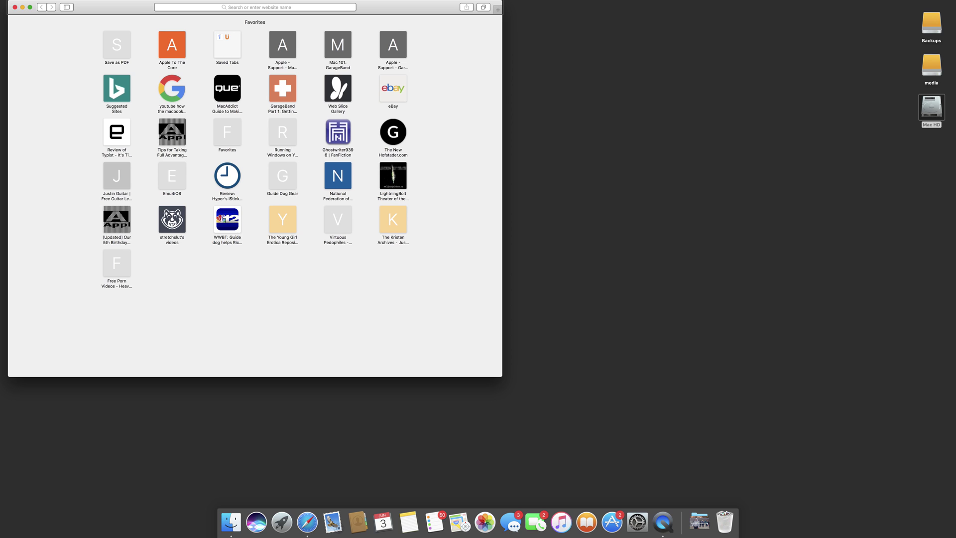
key(ctrl+alt+Left)
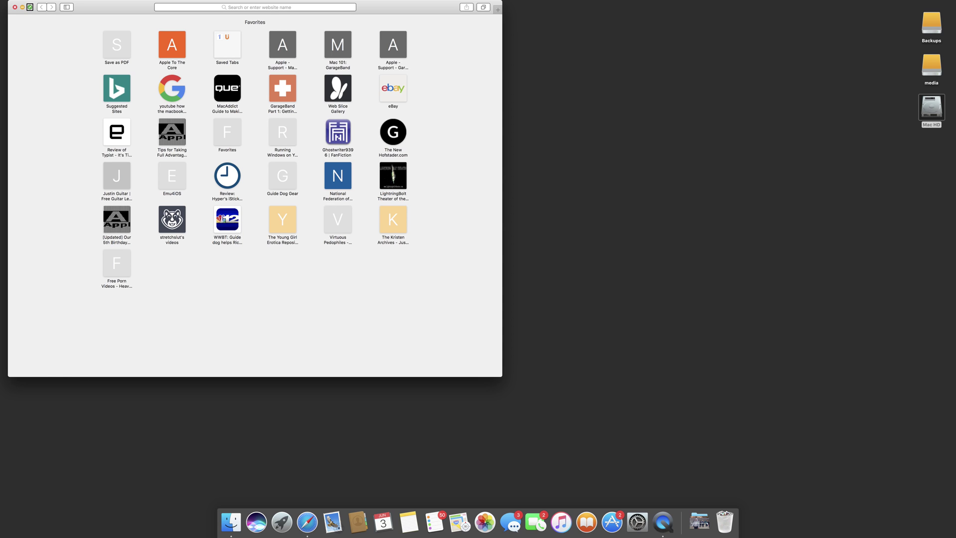
key(ctrl+alt+Left)
key(ctrl+alt+Left)
key(ctrl+alt+Left)
key(ctrl+alt+space)
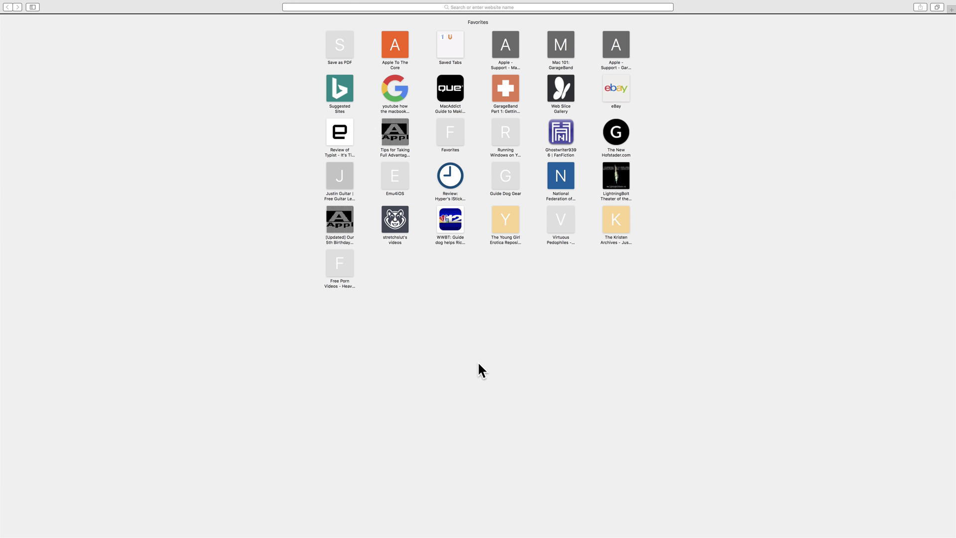
Examine the browser window's navigation, address, sharing and tab controls one after another
key(ctrl+alt+Right)
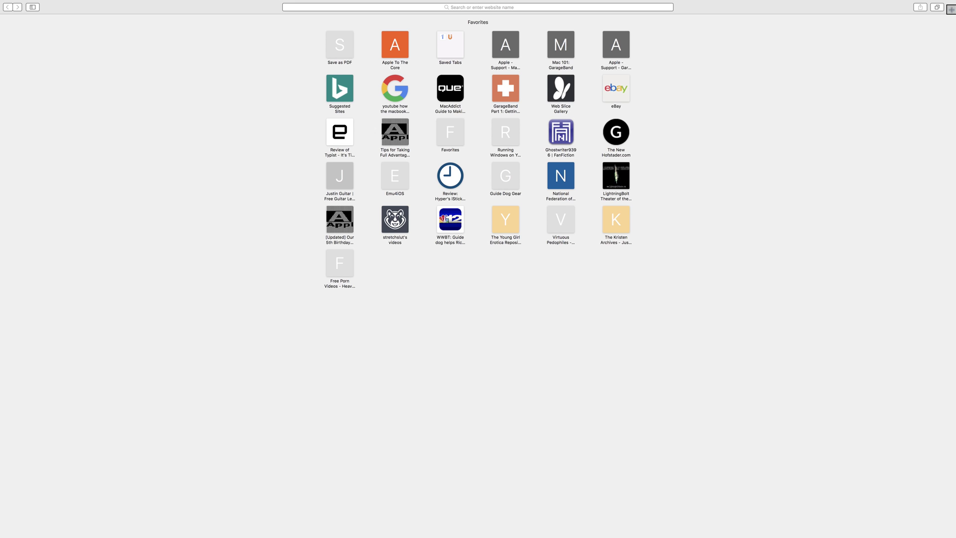
key(ctrl+alt+Right)
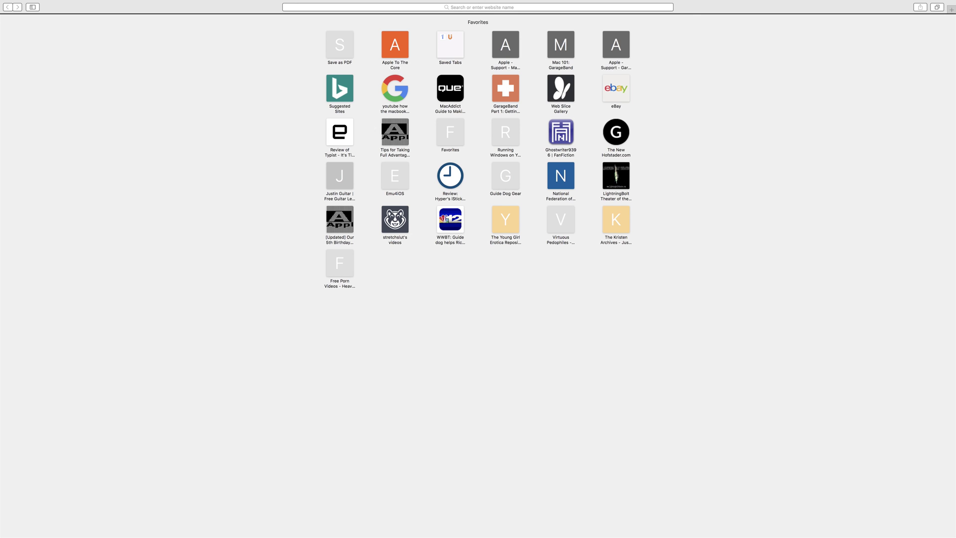
key(Tab)
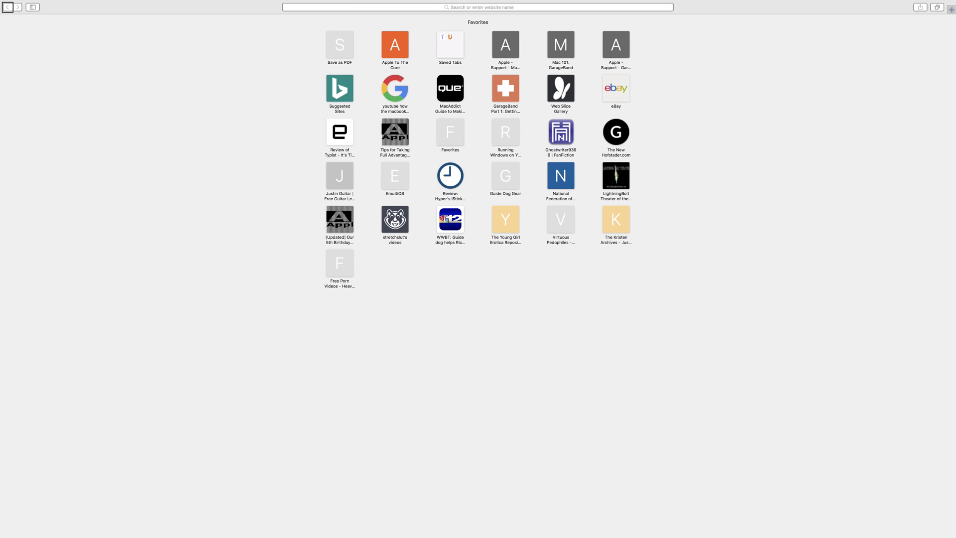
key(Tab)
key(shift+Tab)
key(Tab)
key(ctrl+alt+Right)
key(ctrl+alt+Right)
key(ctrl+alt+Left)
key(ctrl+alt+Right)
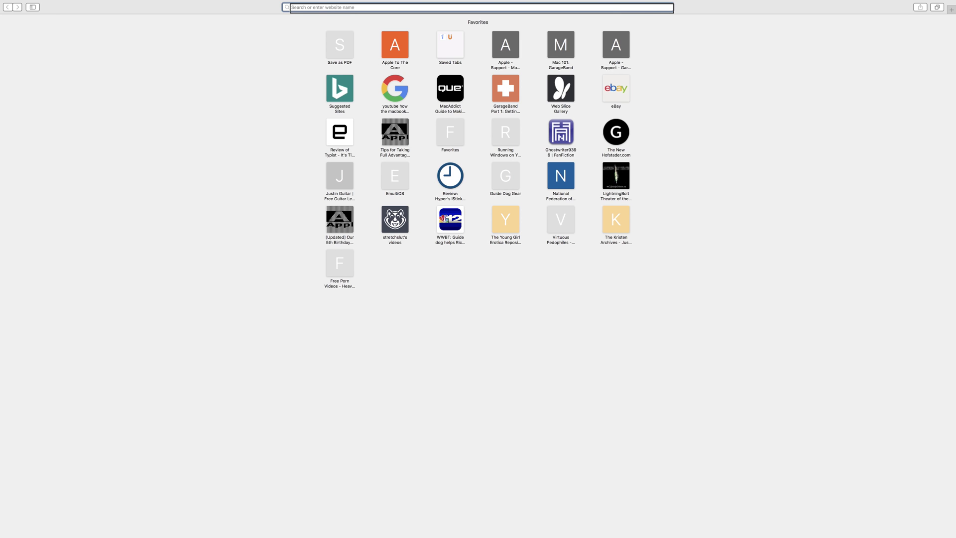
key(ctrl+alt+Right)
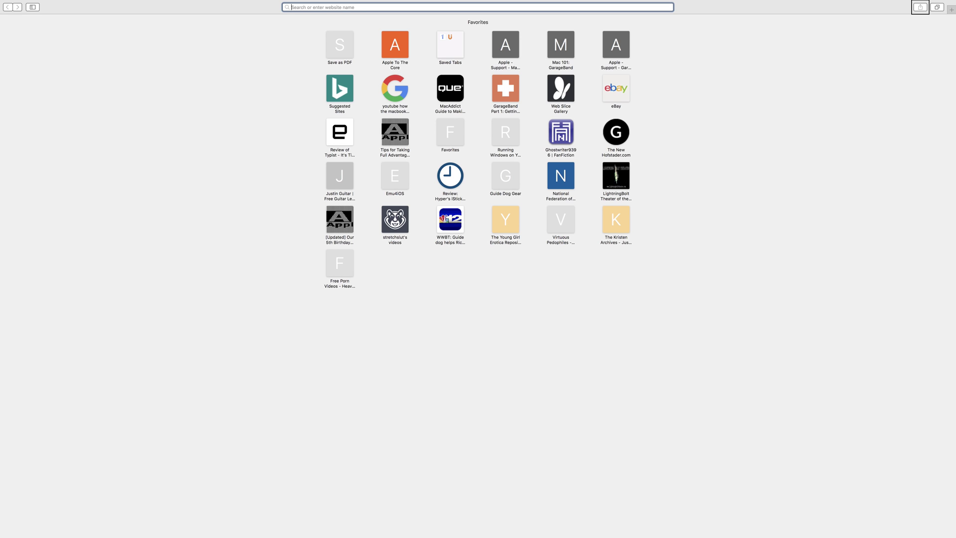
key(ctrl+alt+Right)
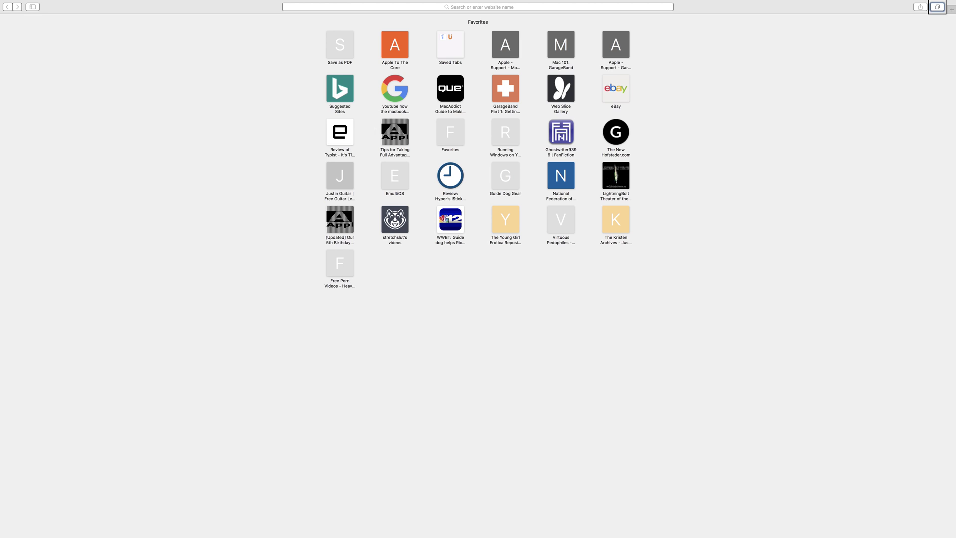
key(Tab)
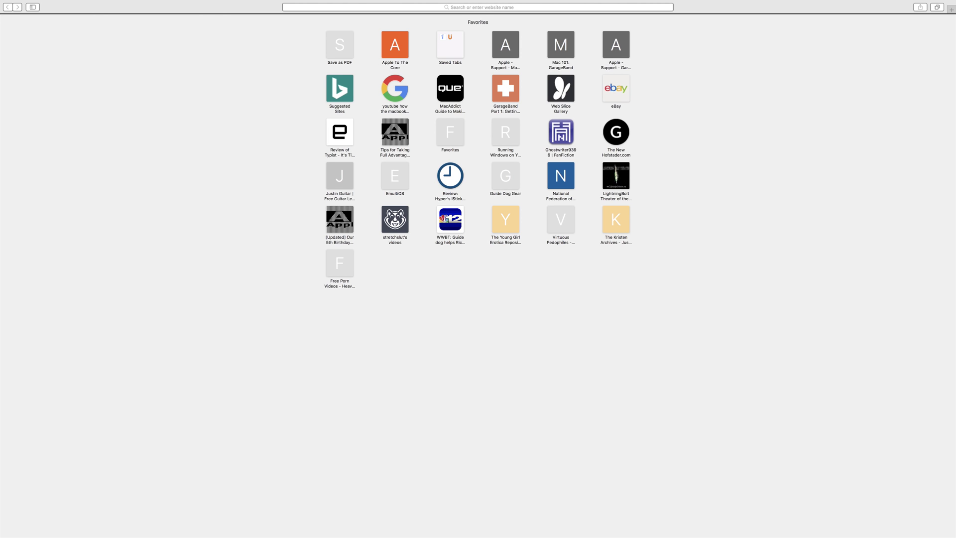
key(super+l)
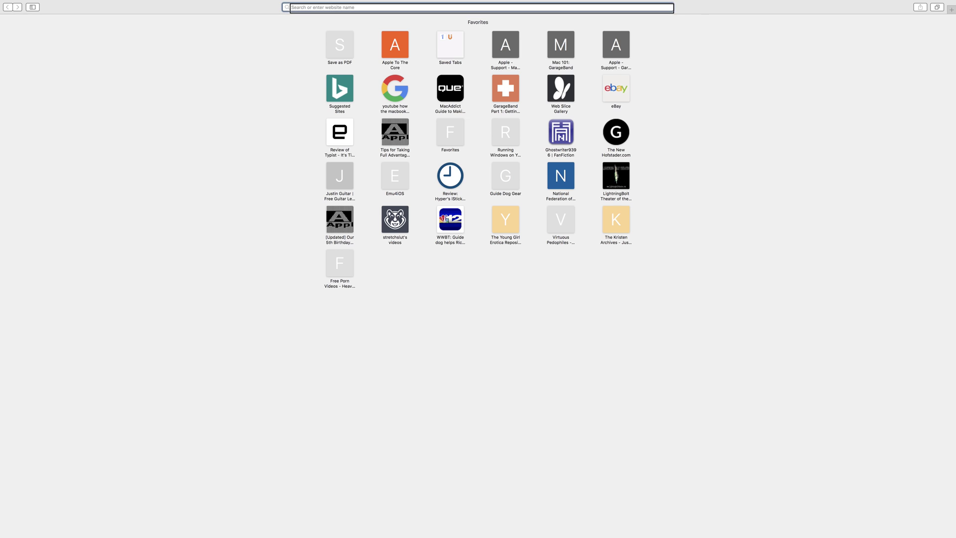
text(www.google.com)
key(Return)
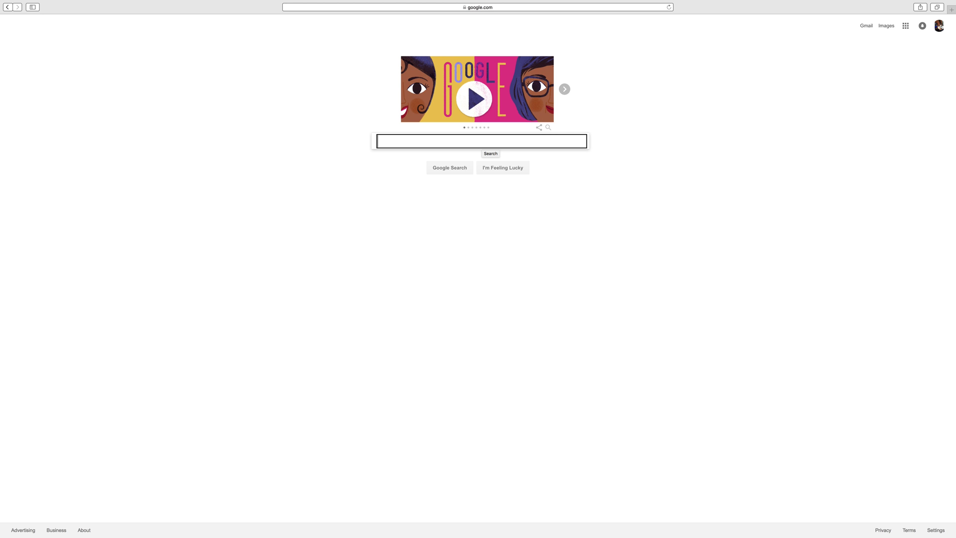
Move focus forward and back through the Google home page's search field, search buttons and links
key(Tab)
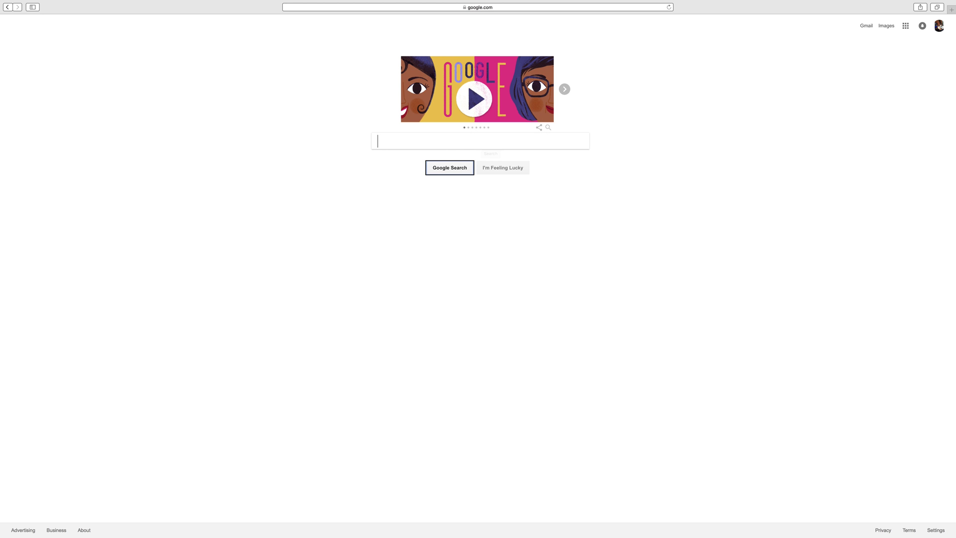
key(Tab)
key(shift+Tab)
key(shift+Tab)
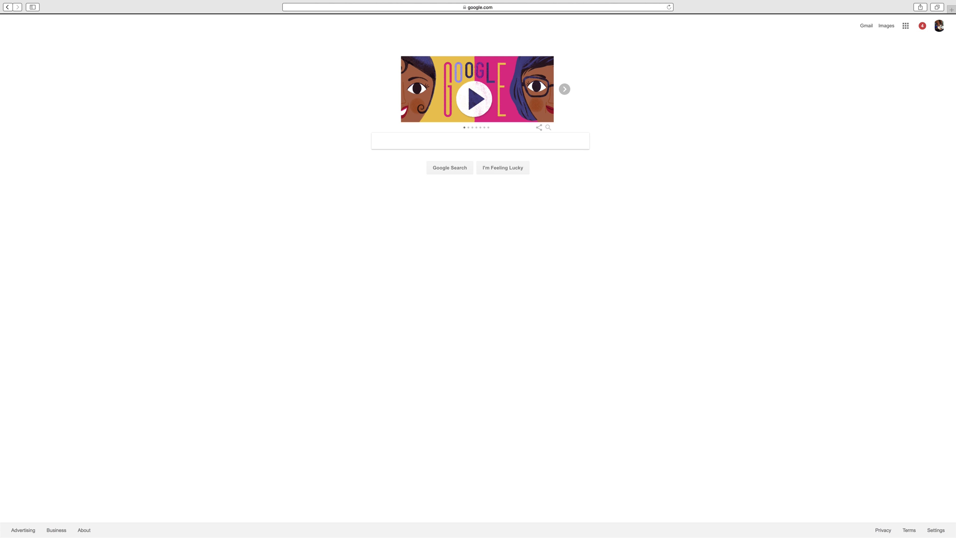
key(Tab)
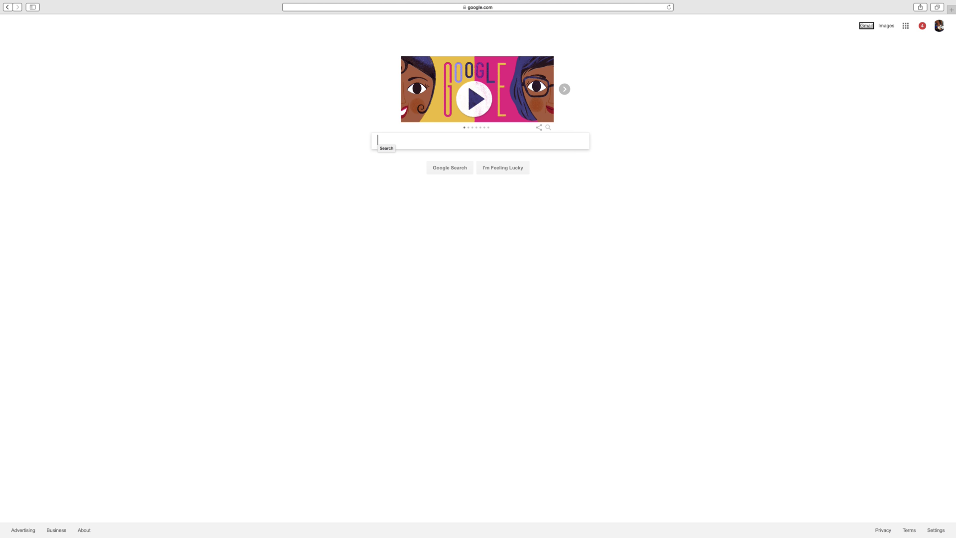
Browse the VoiceOver rotor on the Google home page, including its Characters setting
key(ctrl+alt+u)
key(Escape)
key(ctrl+alt+u)
key(Escape)
key(Up+Right)
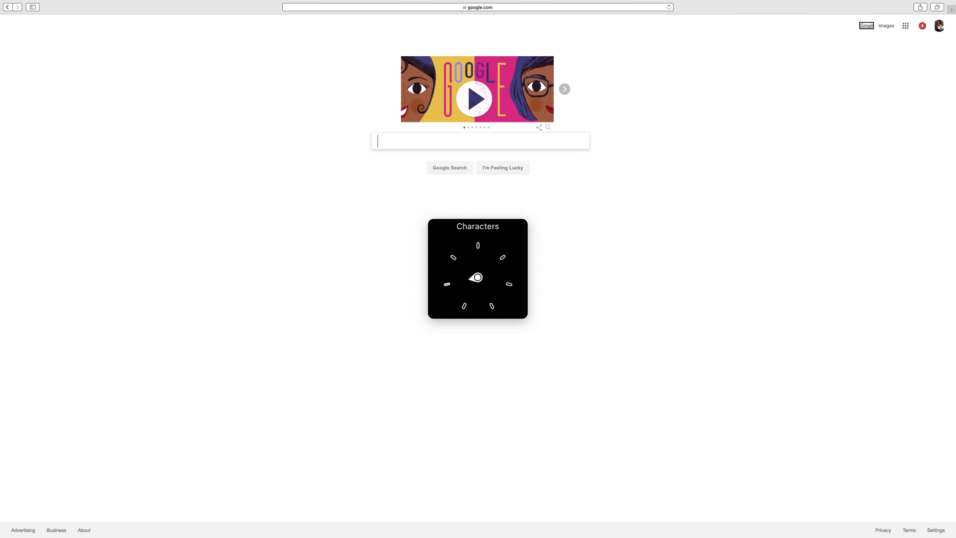
key(Up+Right)
key(Right)
key(ctrl+alt+u)
key(Right)
key(Return)
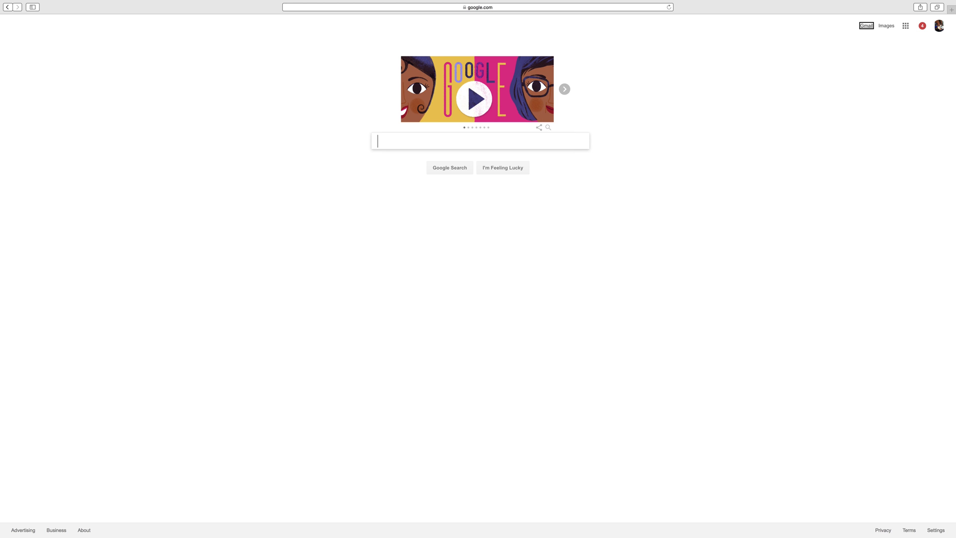
Search Google for "access tech media"
key(Tab)
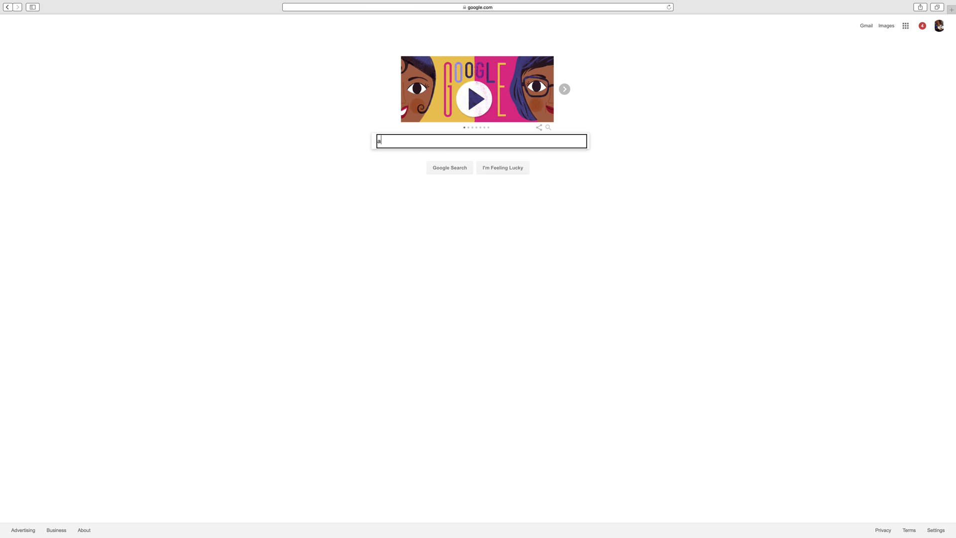
text(access tech me)
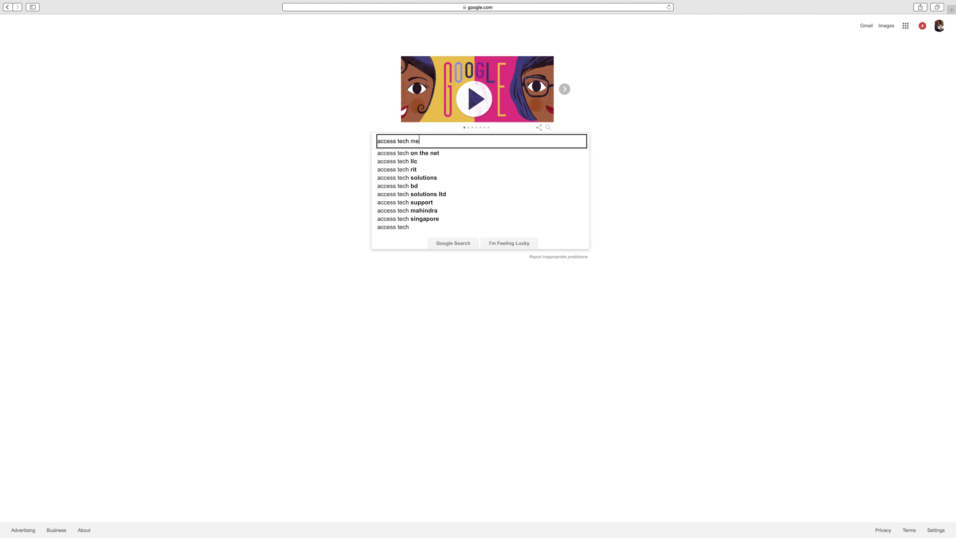
text(dia)
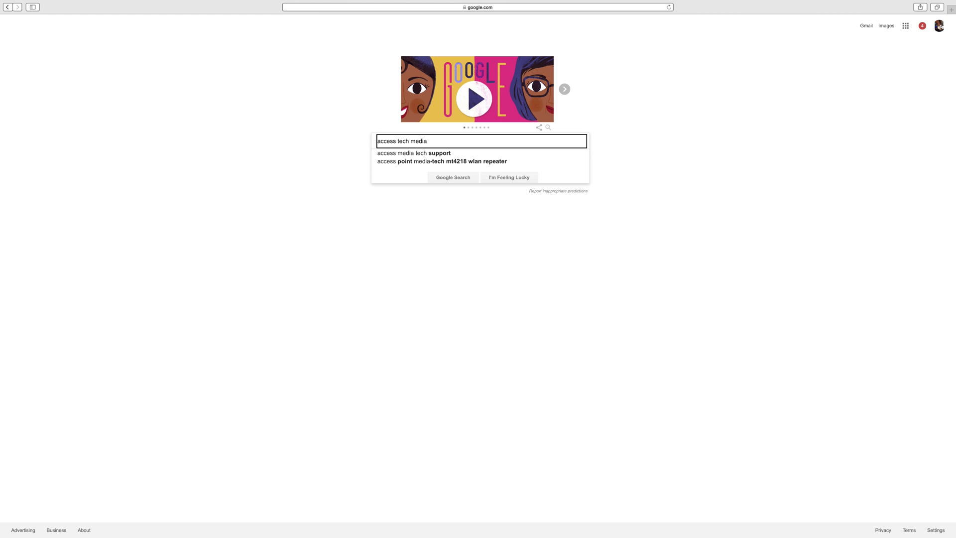
key(Return)
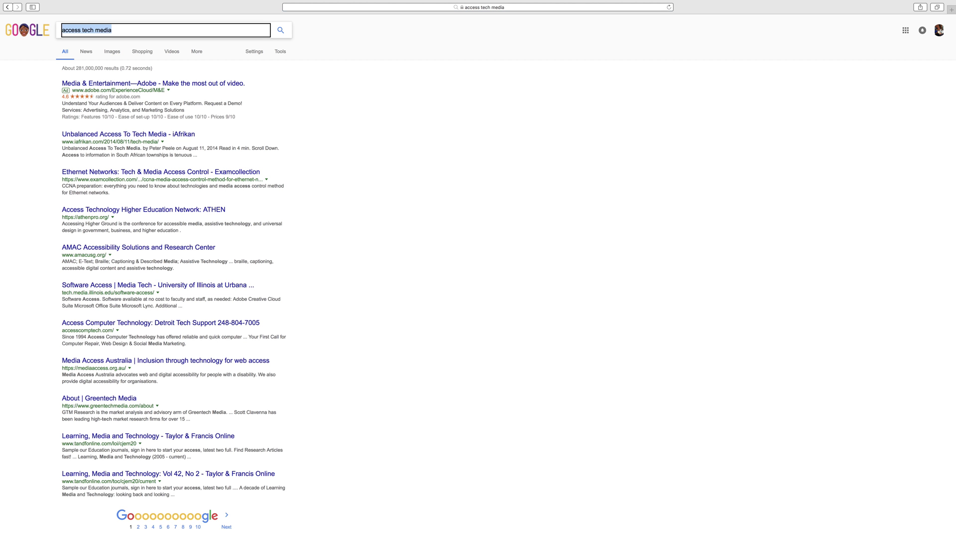
Read through the search result headings one by one, from the Adobe ad down to the Access Computer Technology result
key(ctrl+alt+Left)
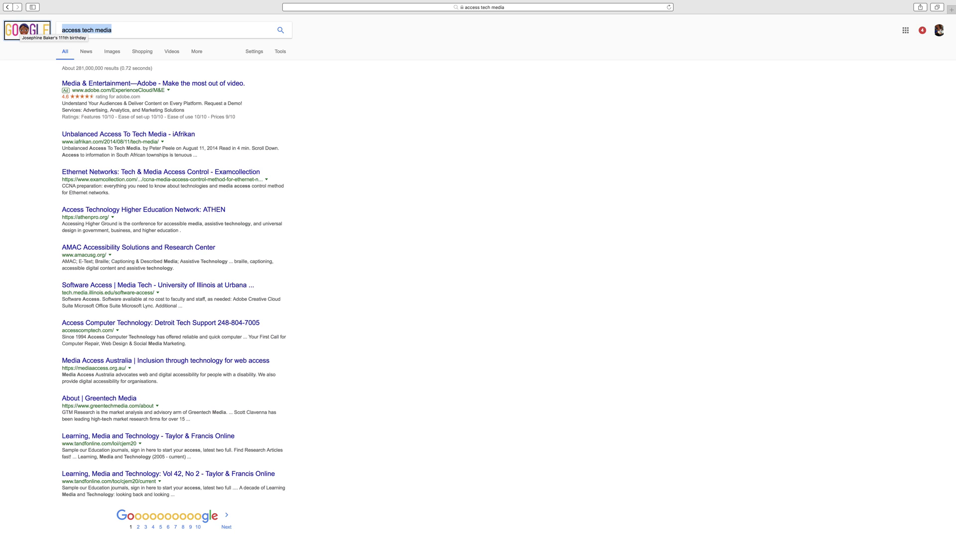
key(ctrl+alt+u)
key(Right)
key(ctrl+alt+super+h)
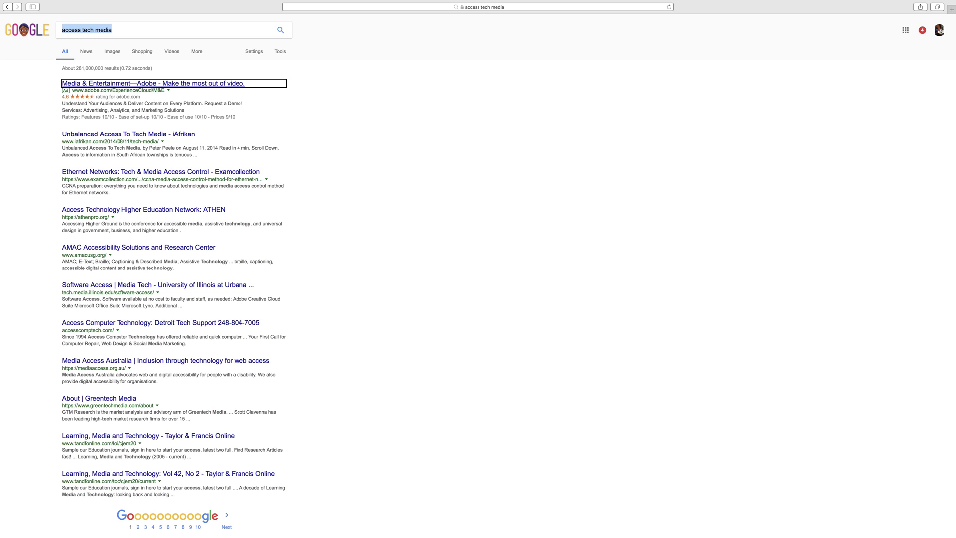
key(ctrl+alt+super+h)
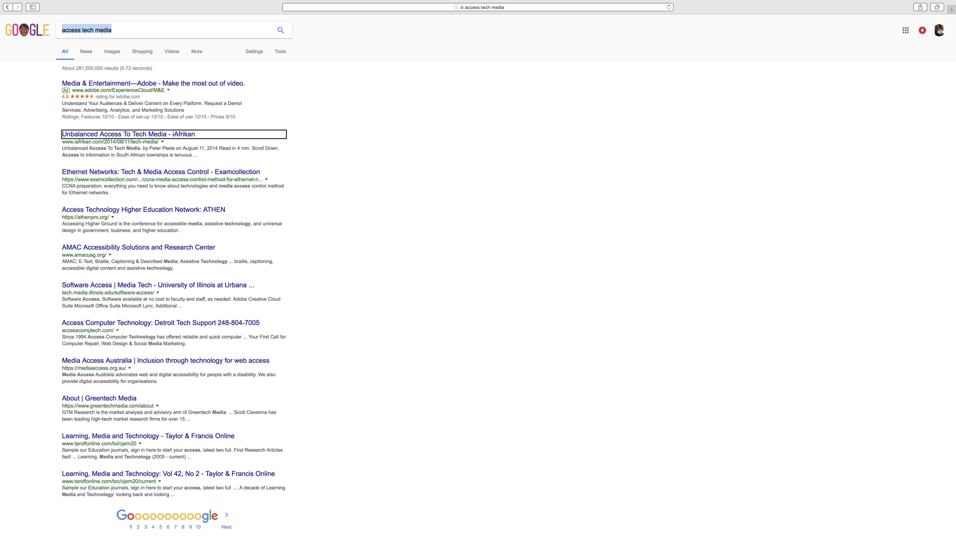
key(ctrl+alt+super+h)
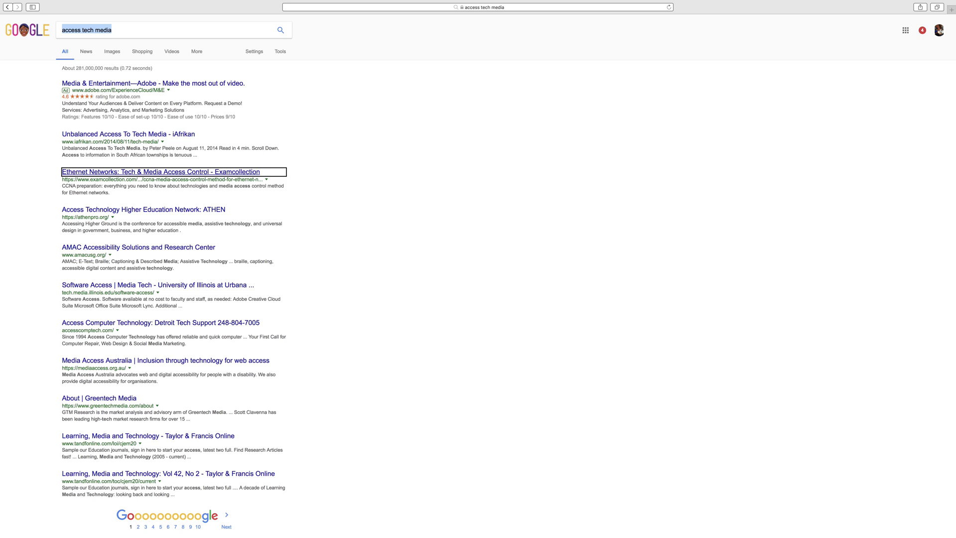
key(ctrl+alt+super+h)
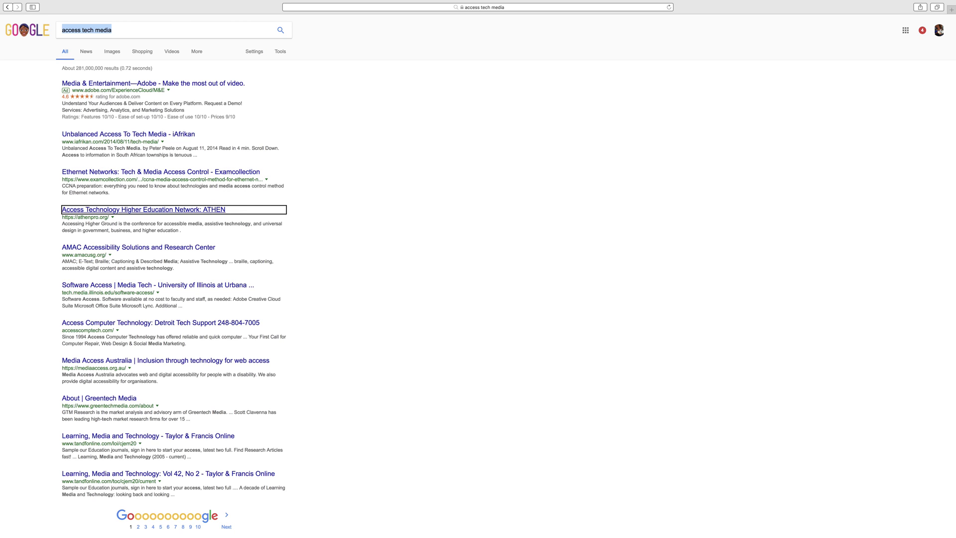
key(ctrl+alt+super+h)
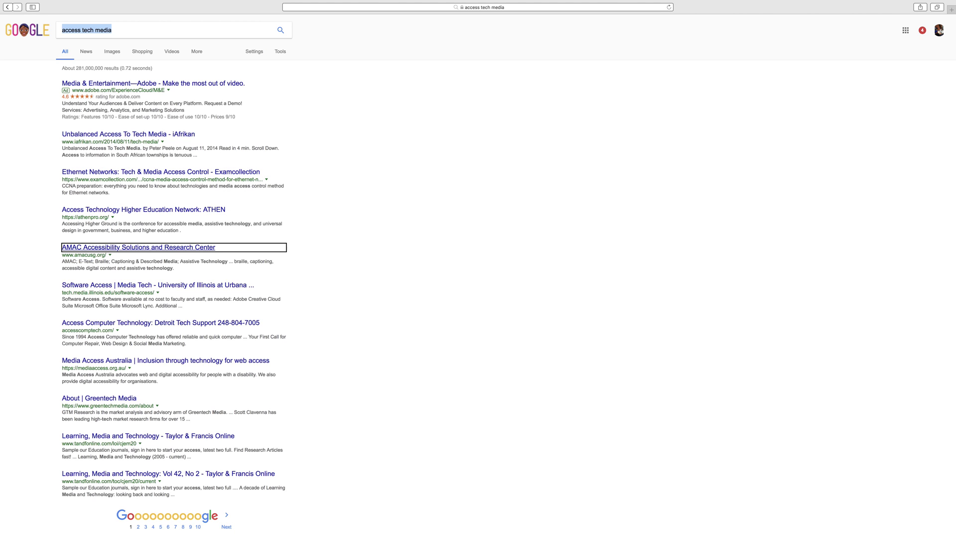
key(ctrl+alt+super+h)
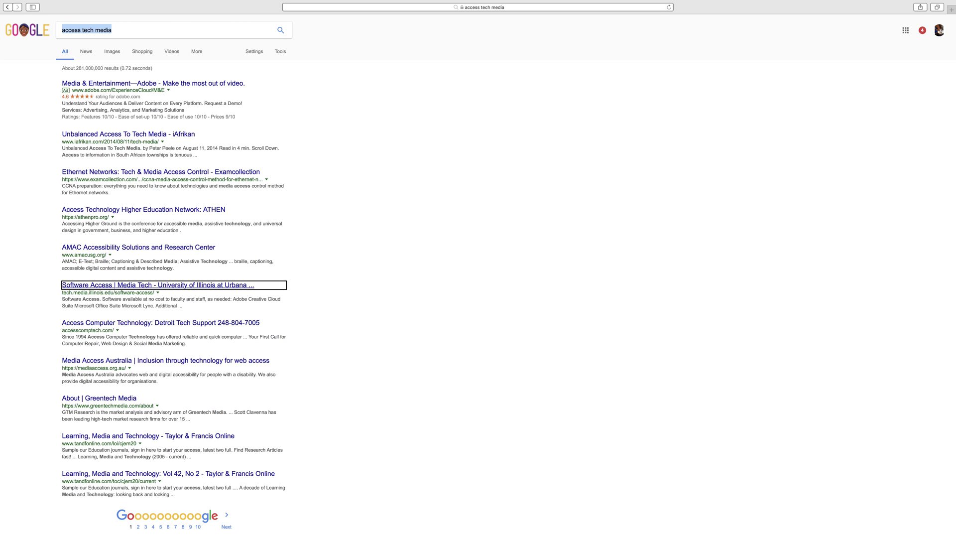
key(ctrl+alt+super+h)
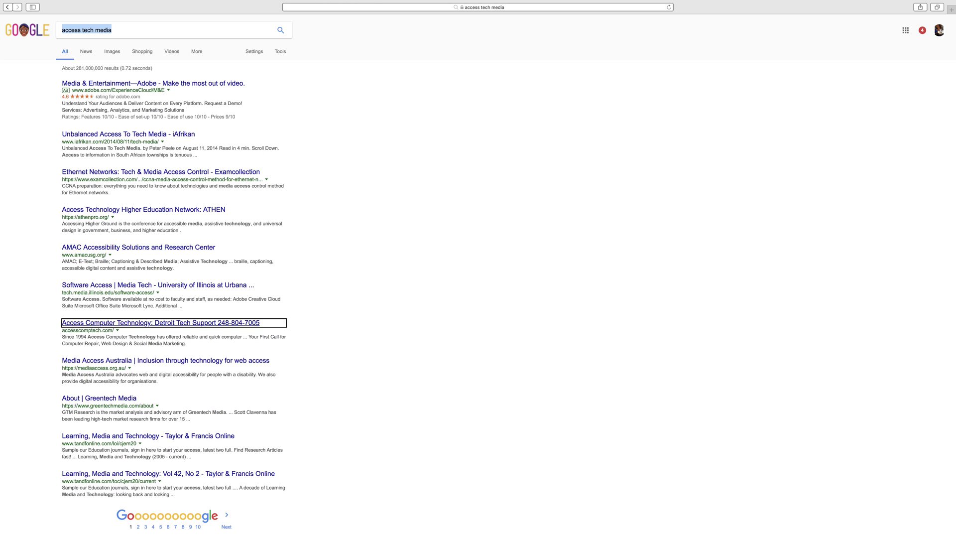
key(Return)
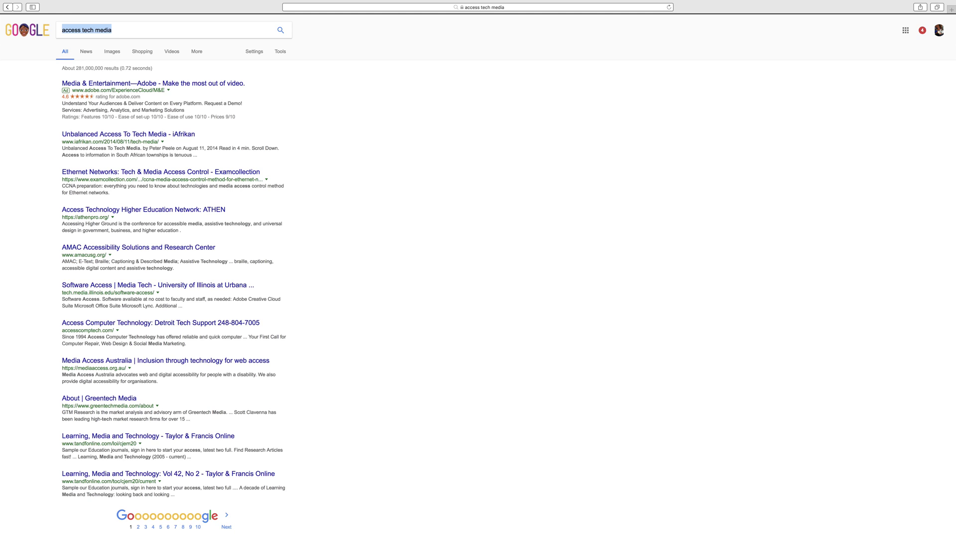
Show the overview of all open tabs several times, returning to the "access tech media" results page each time
key(Tab)
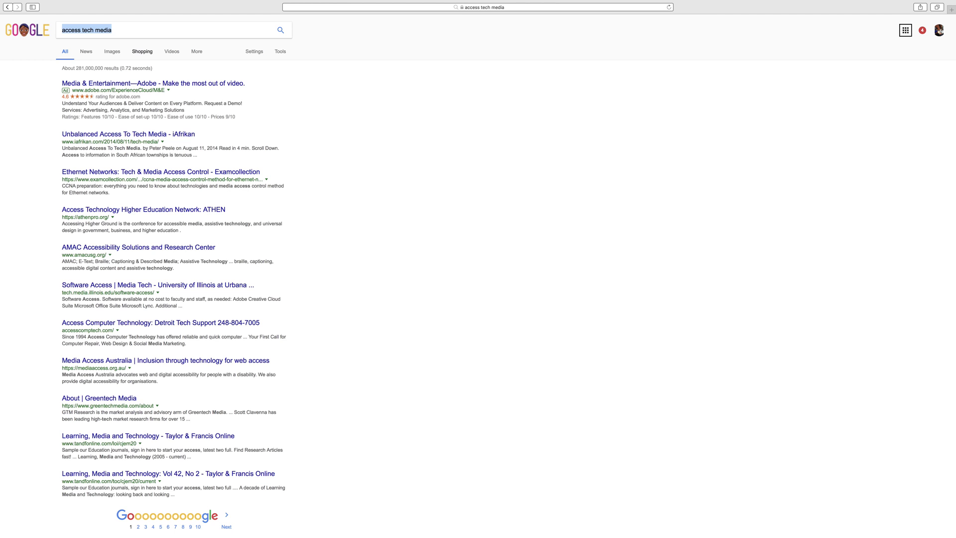
key(super+shift+backslash)
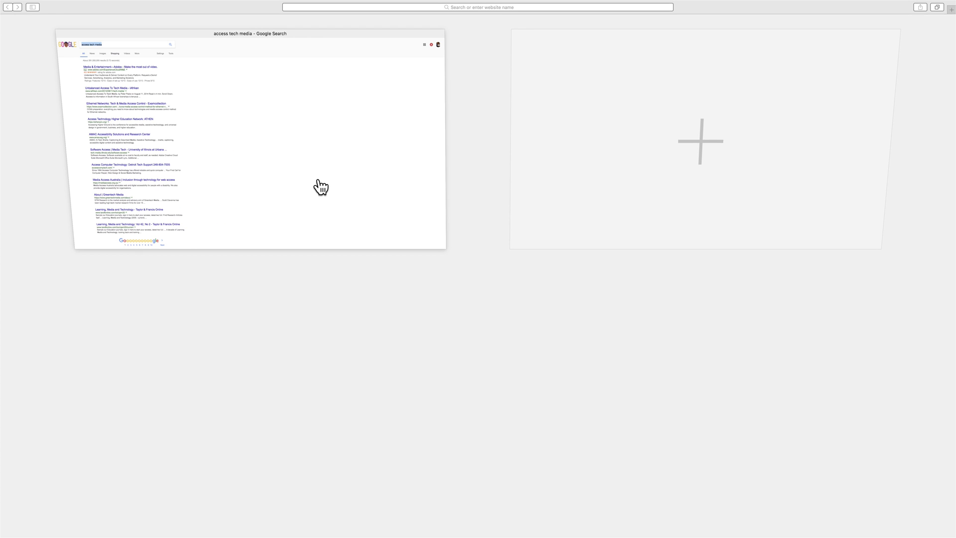
click(319, 182)
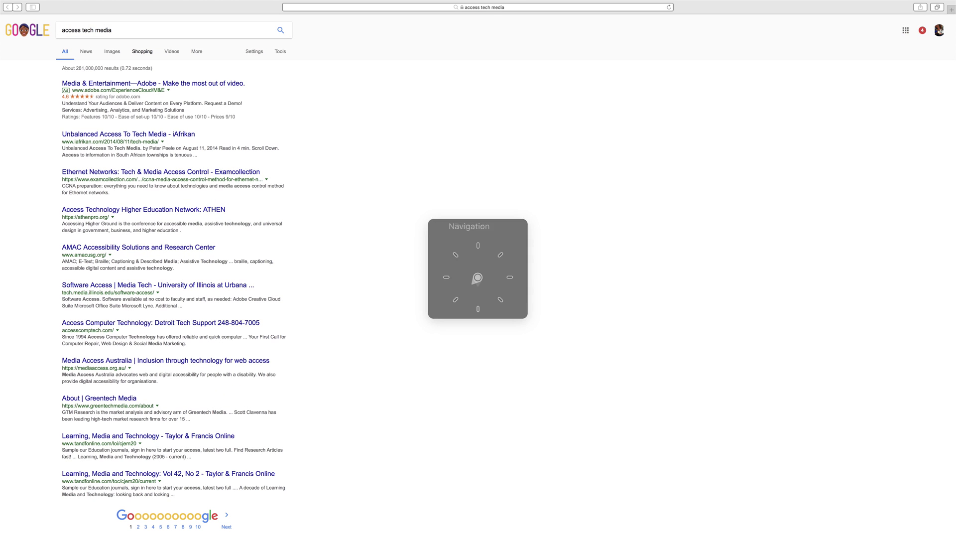
key(super+shift+backslash)
click(318, 177)
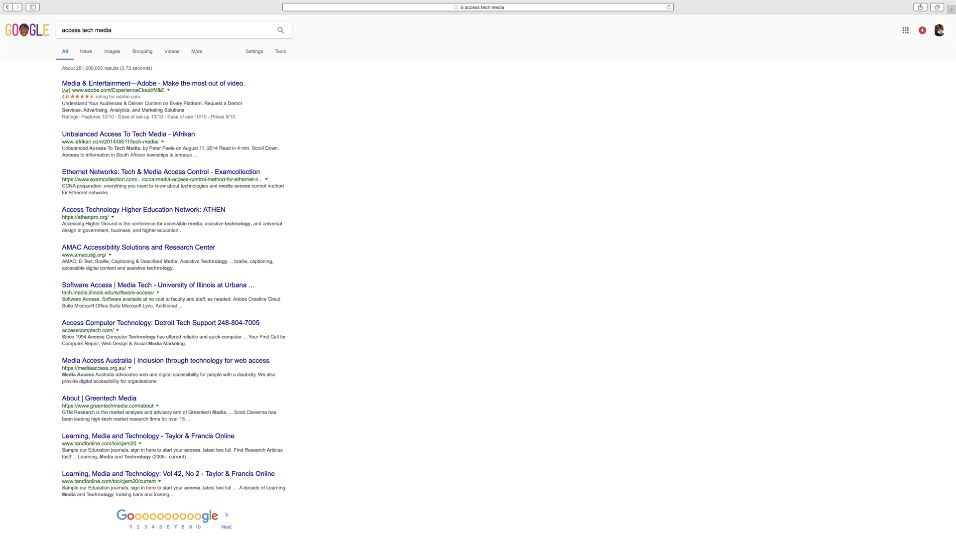
key(ctrl+alt+super+Right)
key(shift+super+backslash)
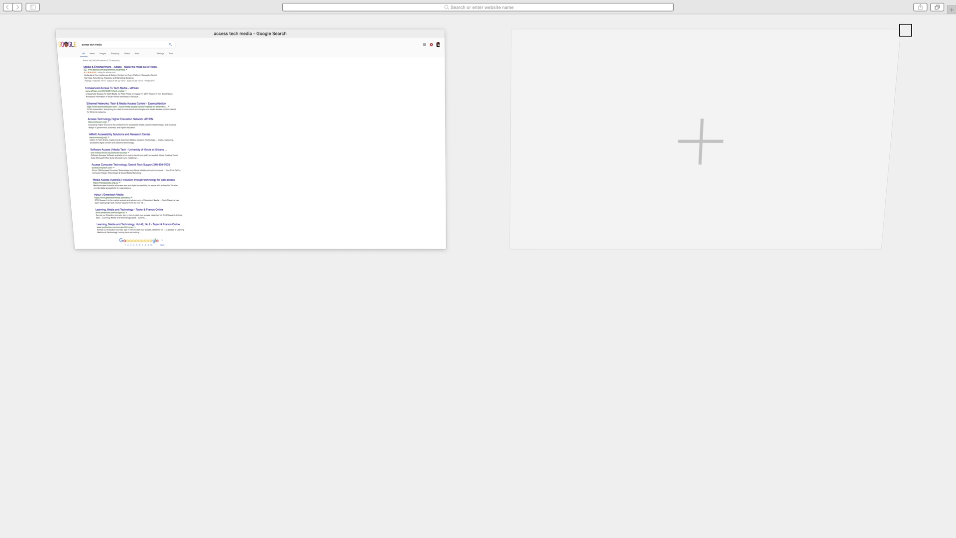
key(ctrl+alt+u)
key(Right)
click(311, 180)
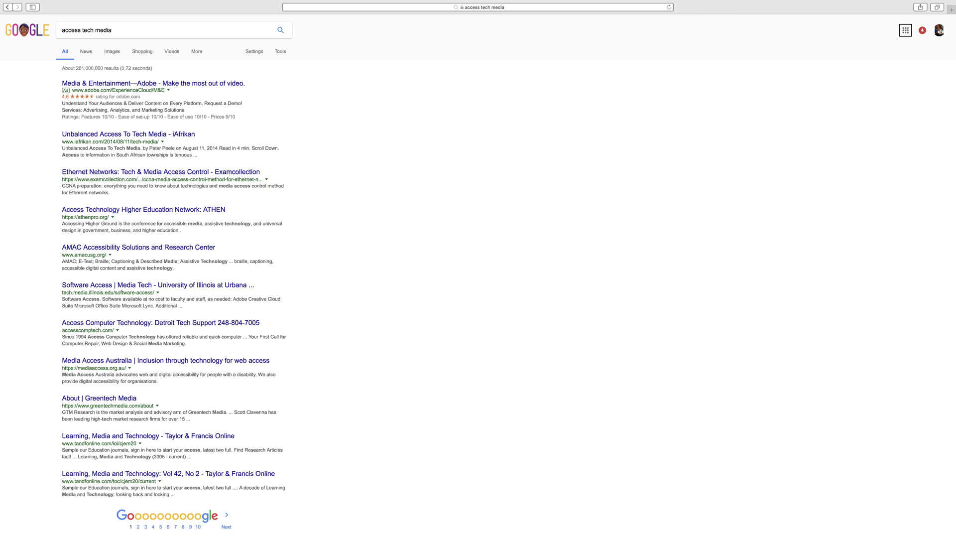
Bring up the tab overview again and move the VoiceOver cursor through the items in it
key(Right)
key(shift+super+backslash)
key(Right)
key(Right)
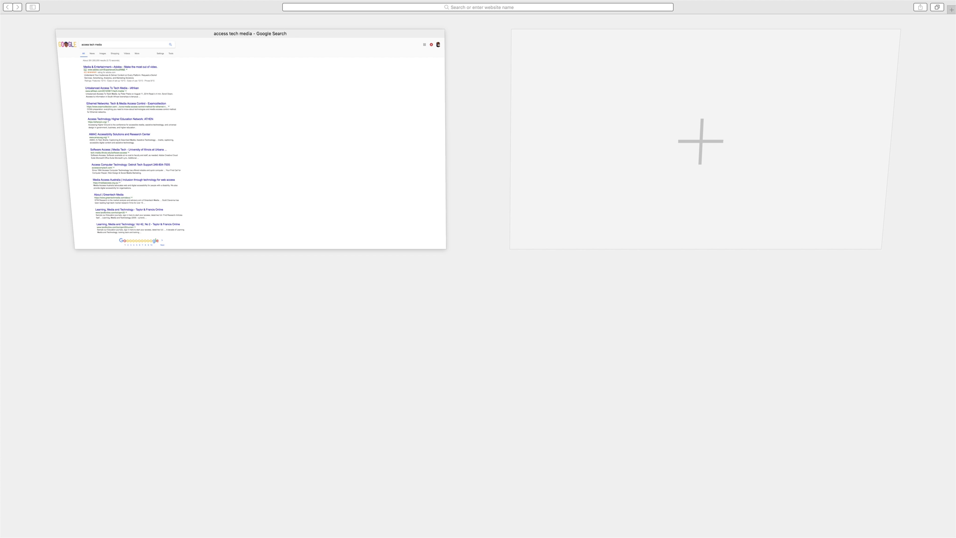
key(Right)
key(Right)
key(Right)
key(Down)
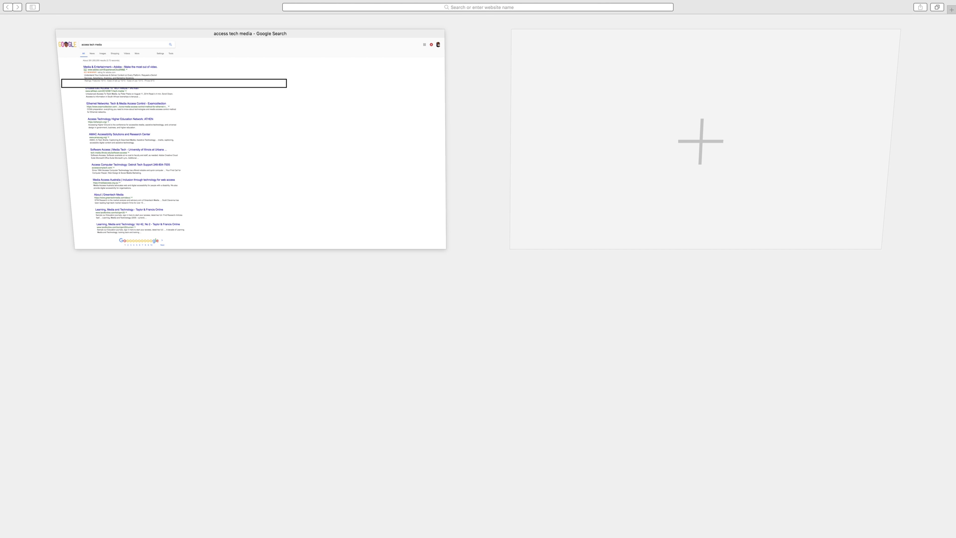